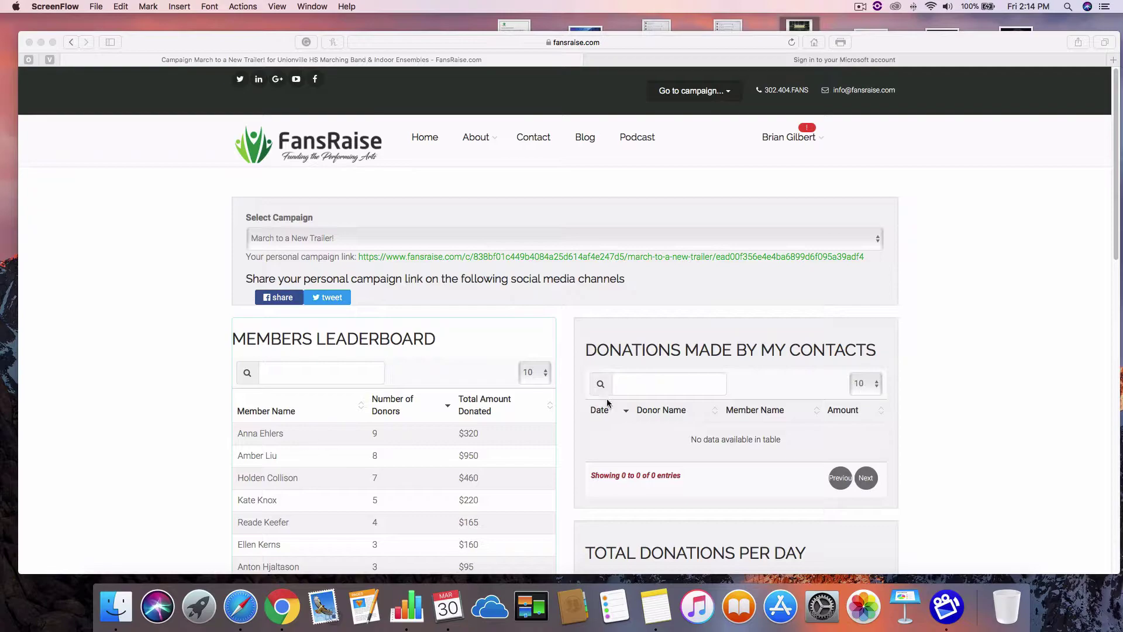
Step: Look over the campaign dashboard's members leaderboard and the Total Donations Per Day chart
scroll(721, 439, "down", 5)
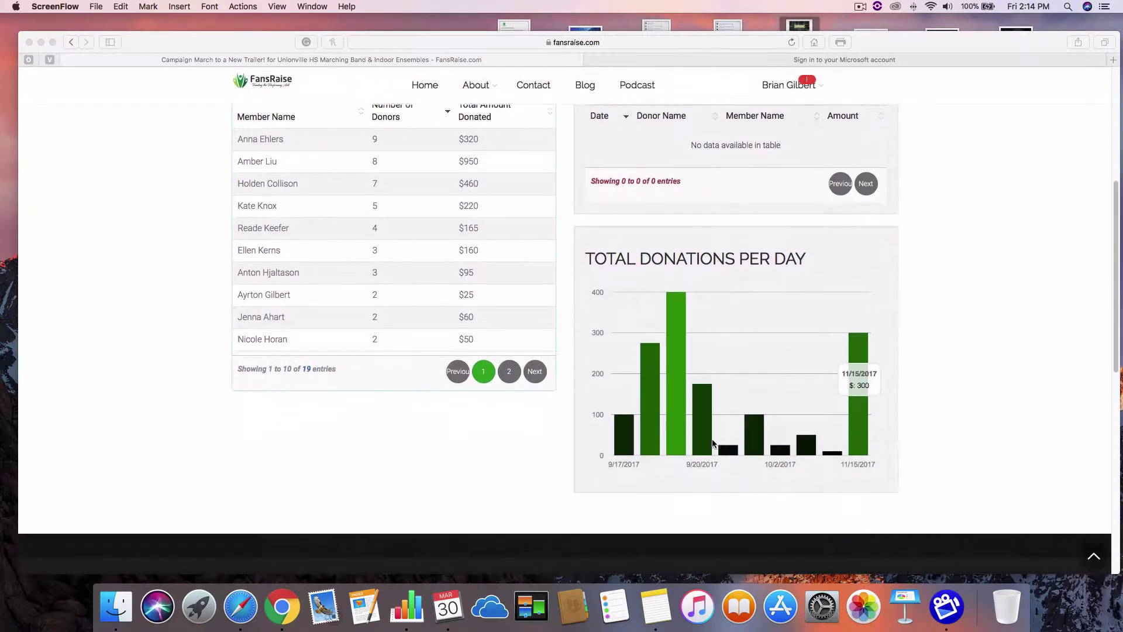
scroll(105, 258, "up", 3)
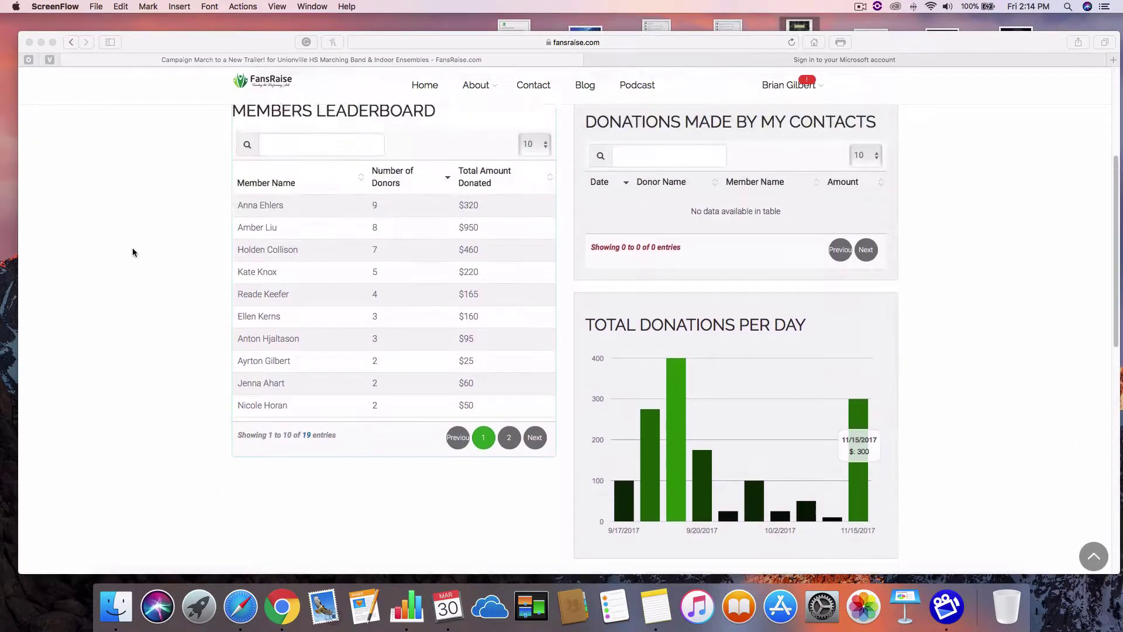
scroll(132, 248, "up", 5)
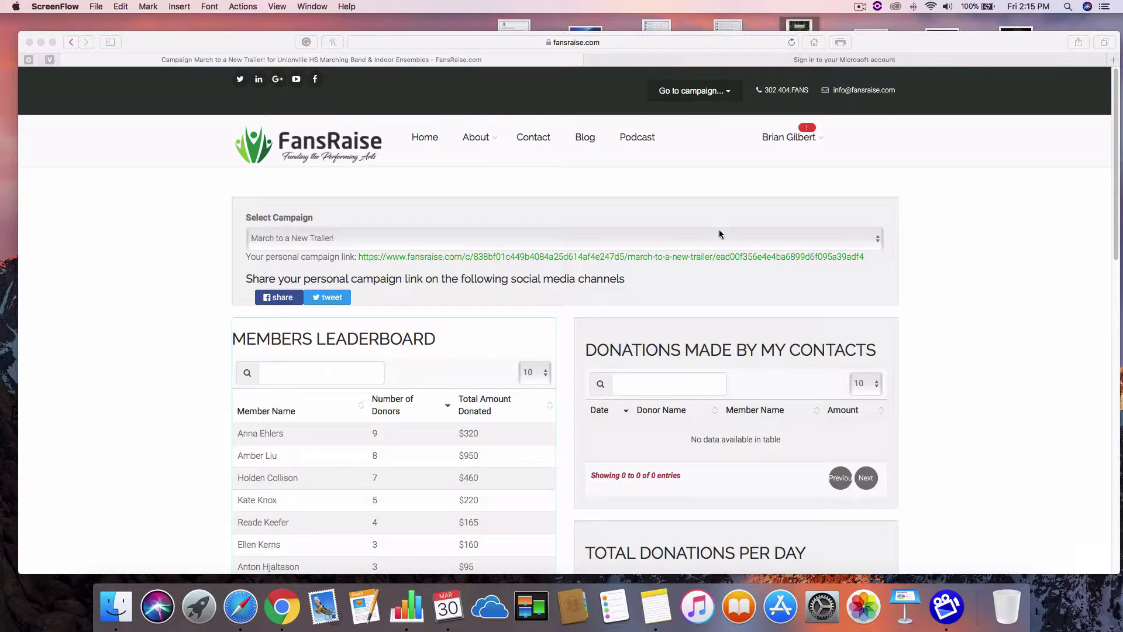
Step: Open Account Management and submit the profile update with the existing first and last name
left_click(799, 138)
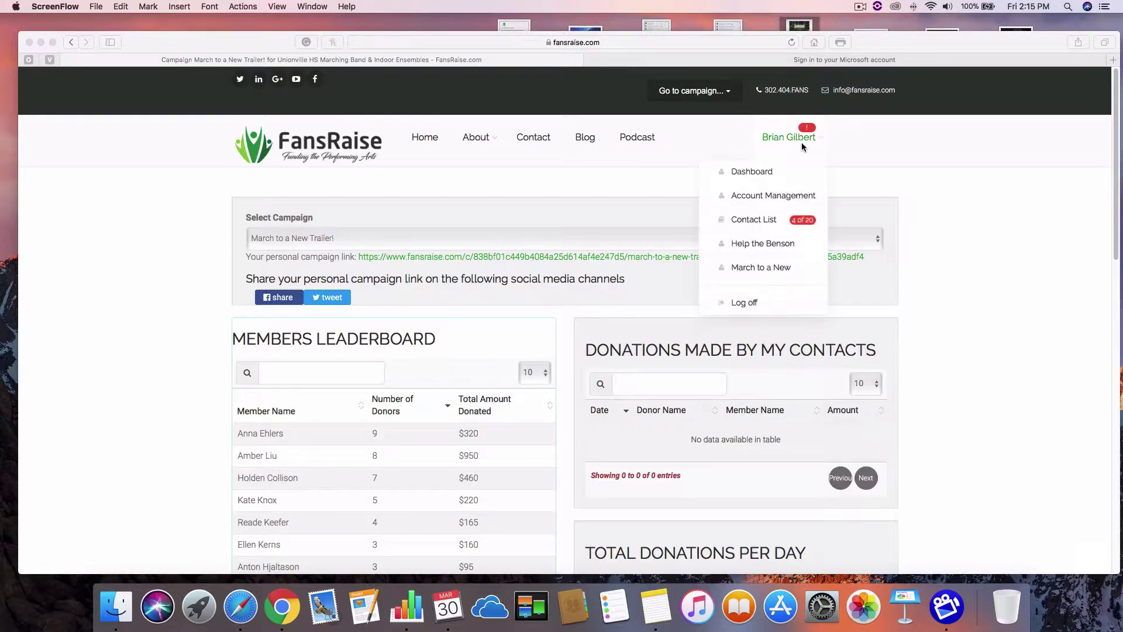
left_click(752, 197)
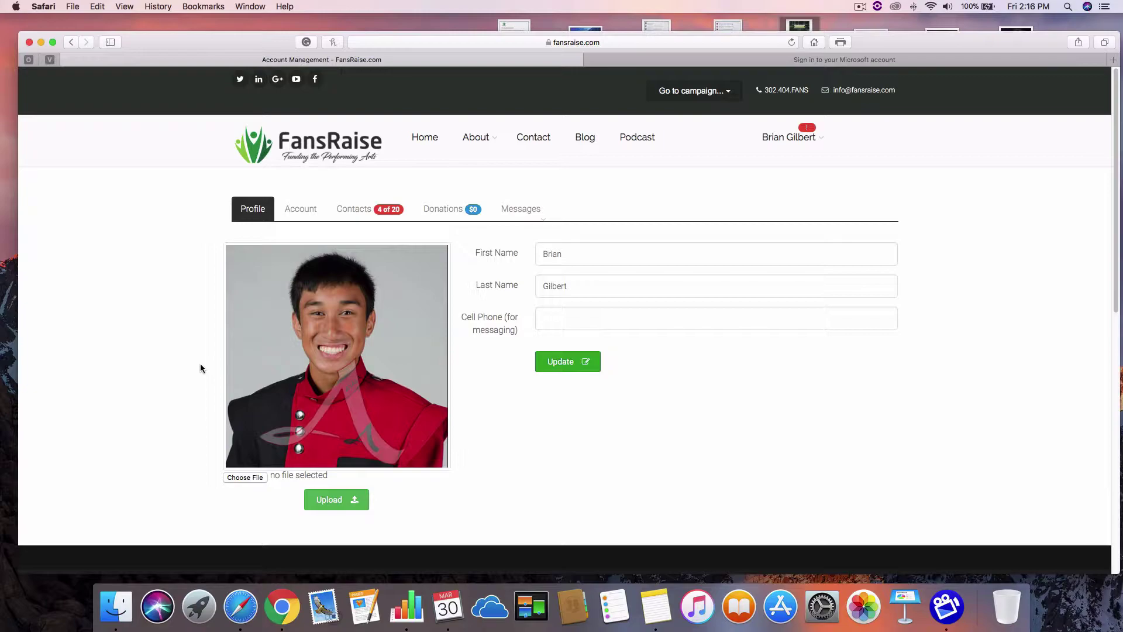
left_click(567, 256)
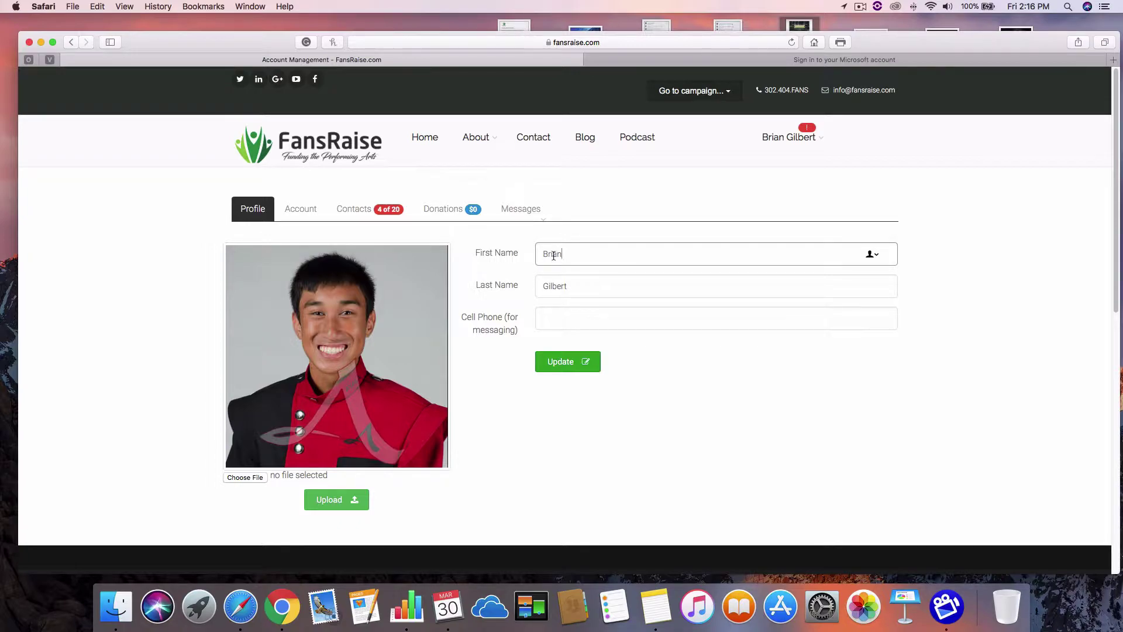
left_click(570, 363)
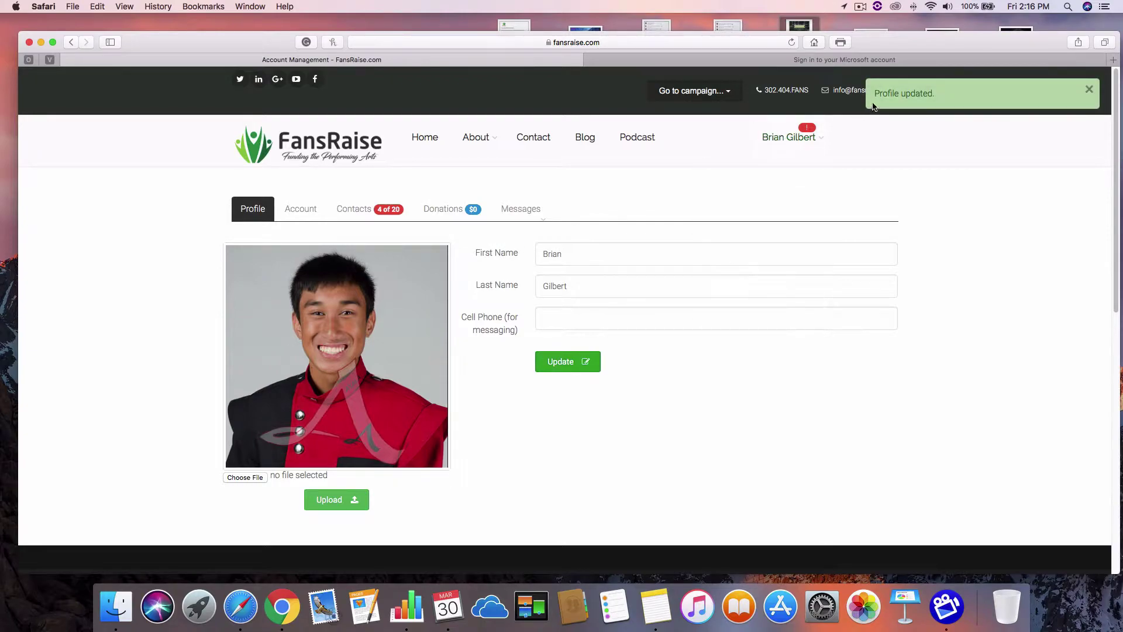
left_click(784, 138)
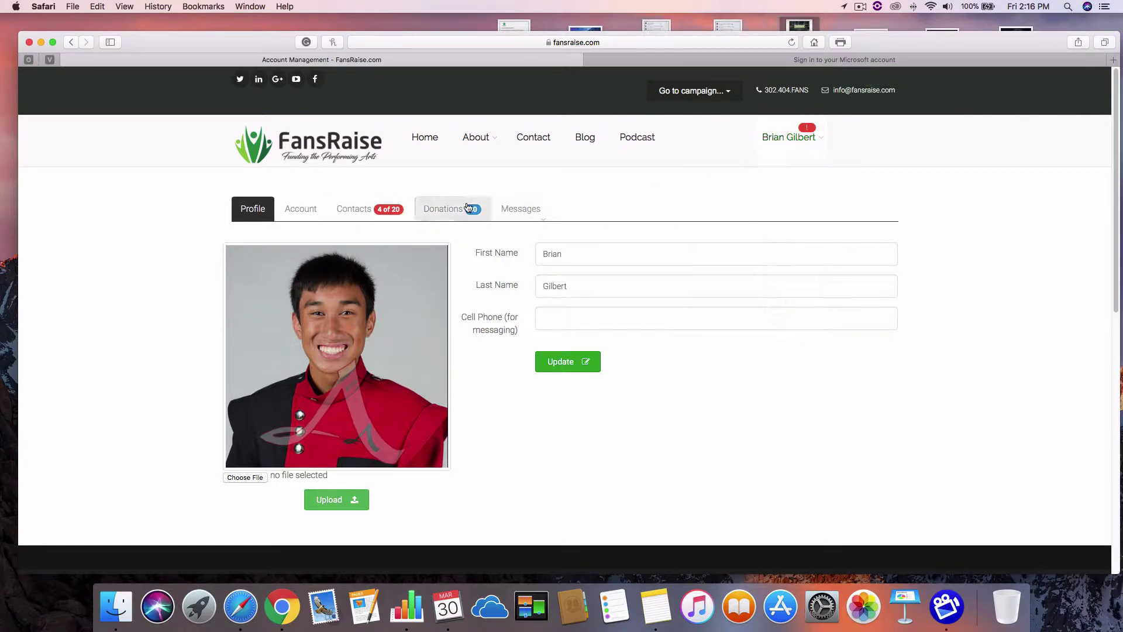
Step: Show the account's contacts and view the blank Add Contact form, closing it without adding anyone
left_click(356, 210)
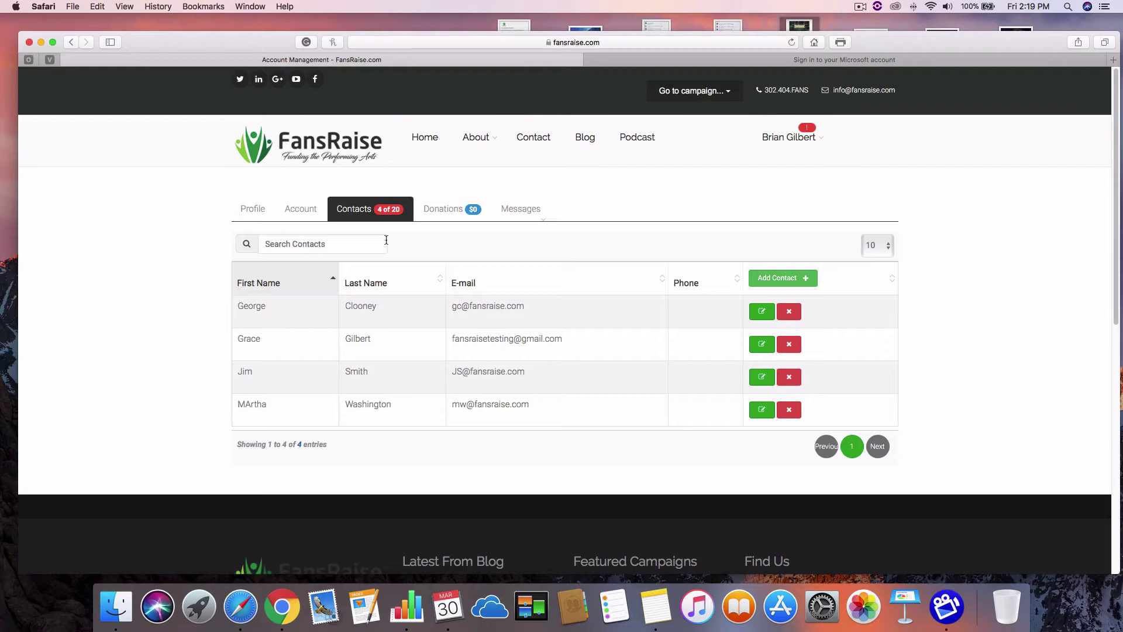
left_click(784, 280)
left_click(545, 142)
left_click(541, 179)
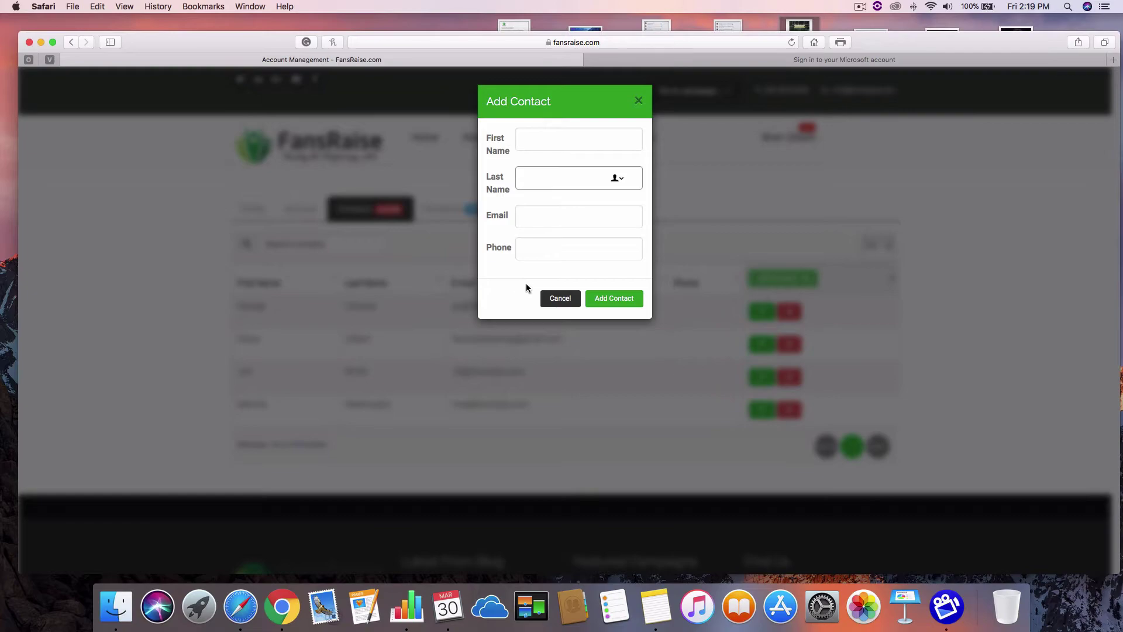
left_click(557, 299)
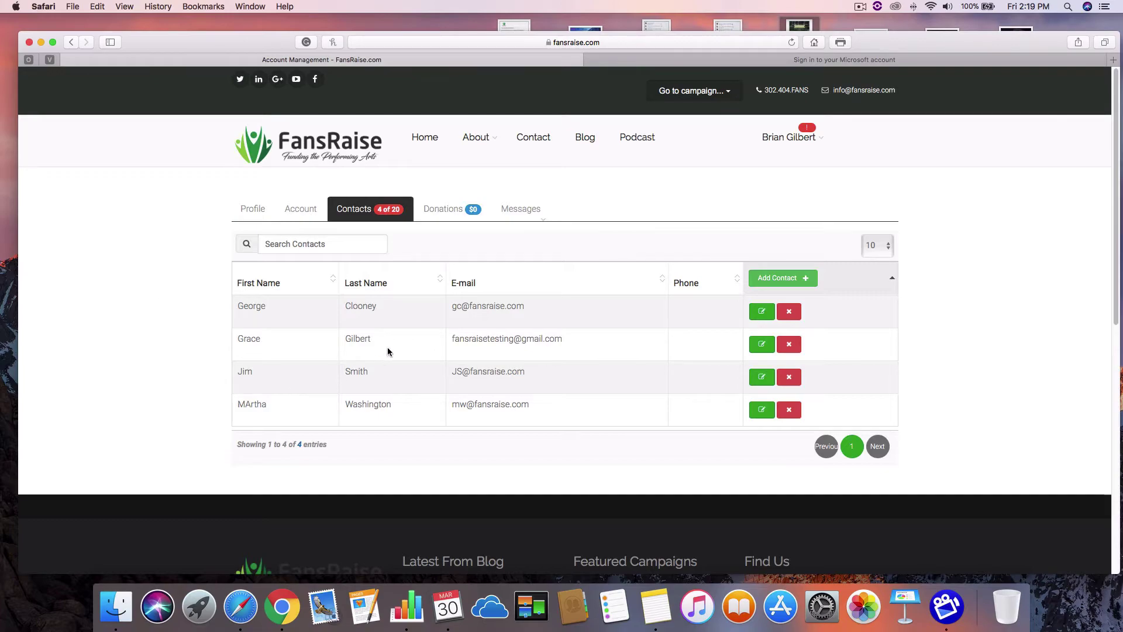
Step: View the edit form for the second contact in the list and close it without saving
left_click_drag(573, 345, 523, 351)
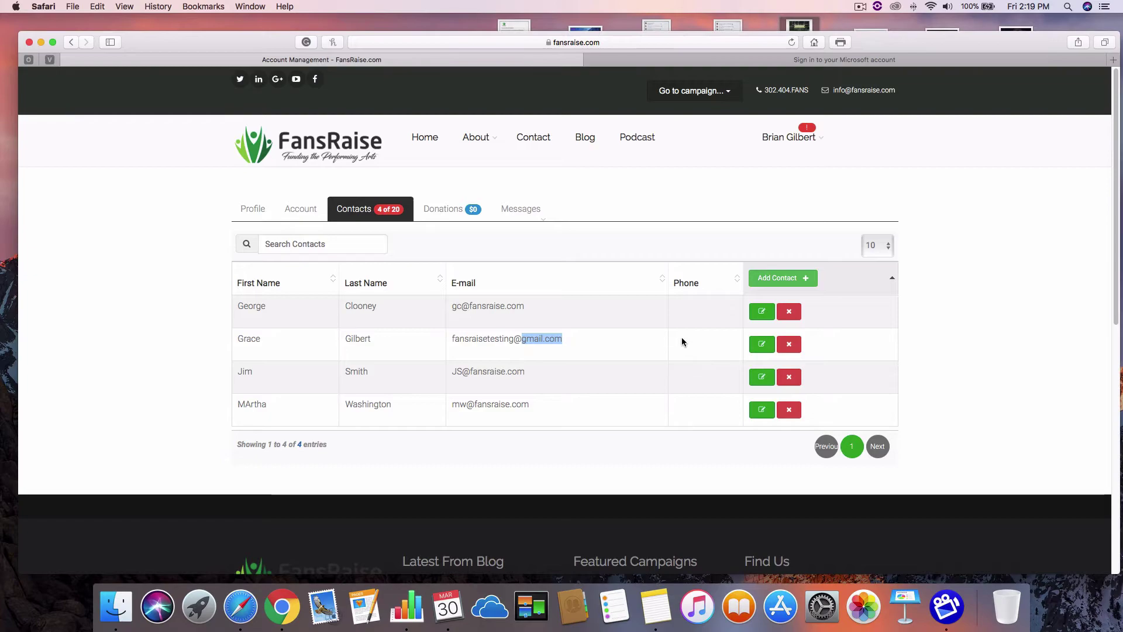
left_click(755, 345)
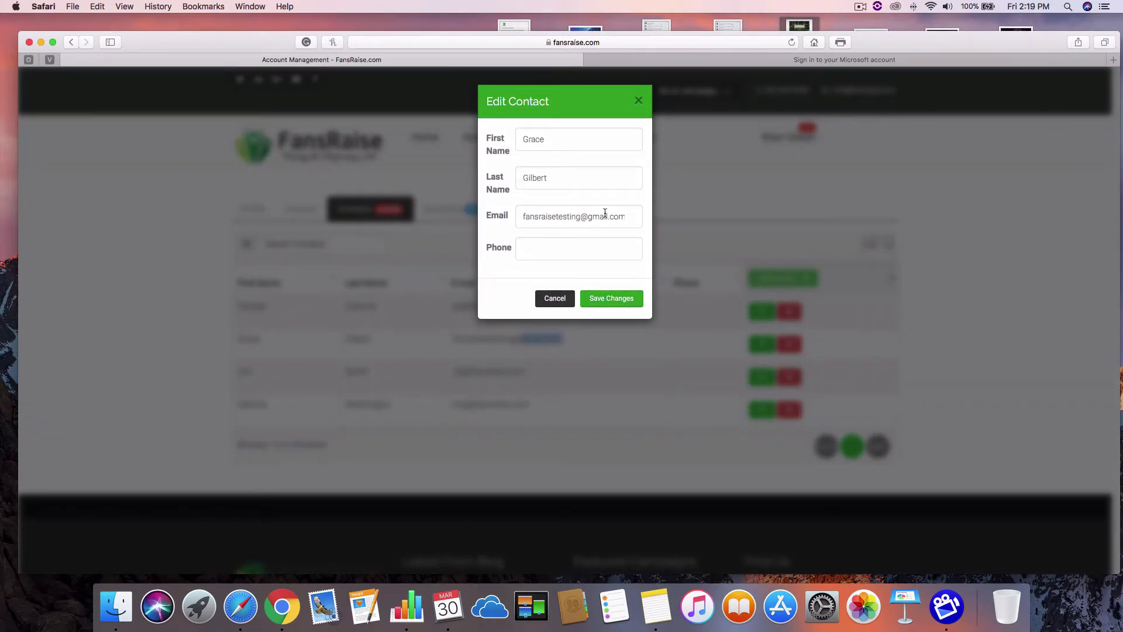
left_click(563, 297)
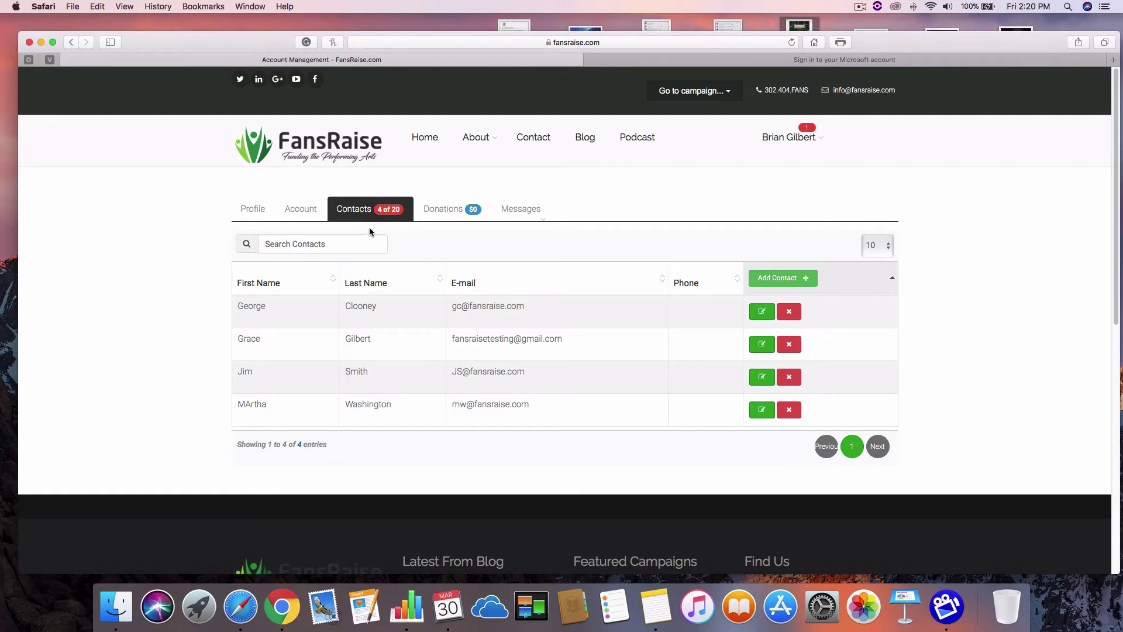
Step: Check the account's donations and open the dashboard for the campaign "March to a New Trailer!"
left_click(444, 216)
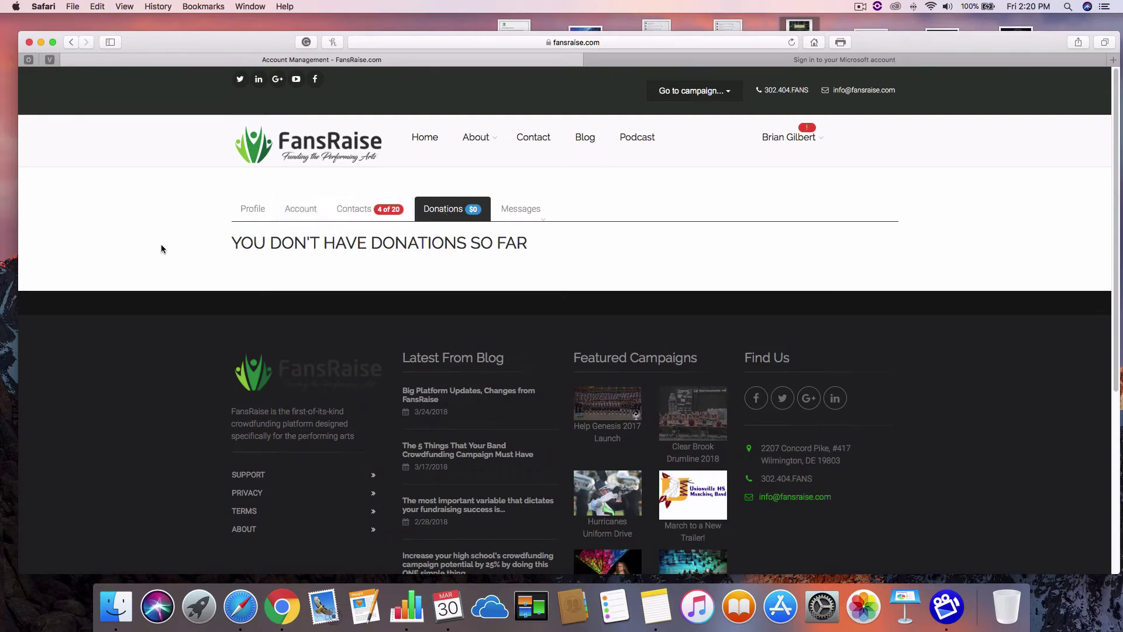
mouse_move(782, 150)
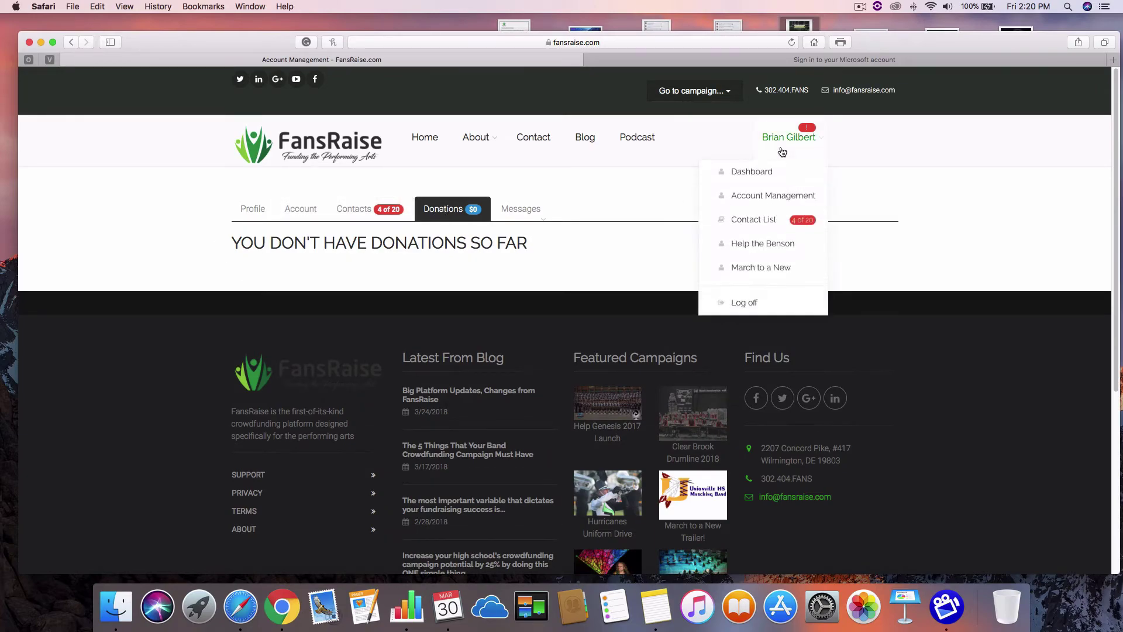
left_click(756, 173)
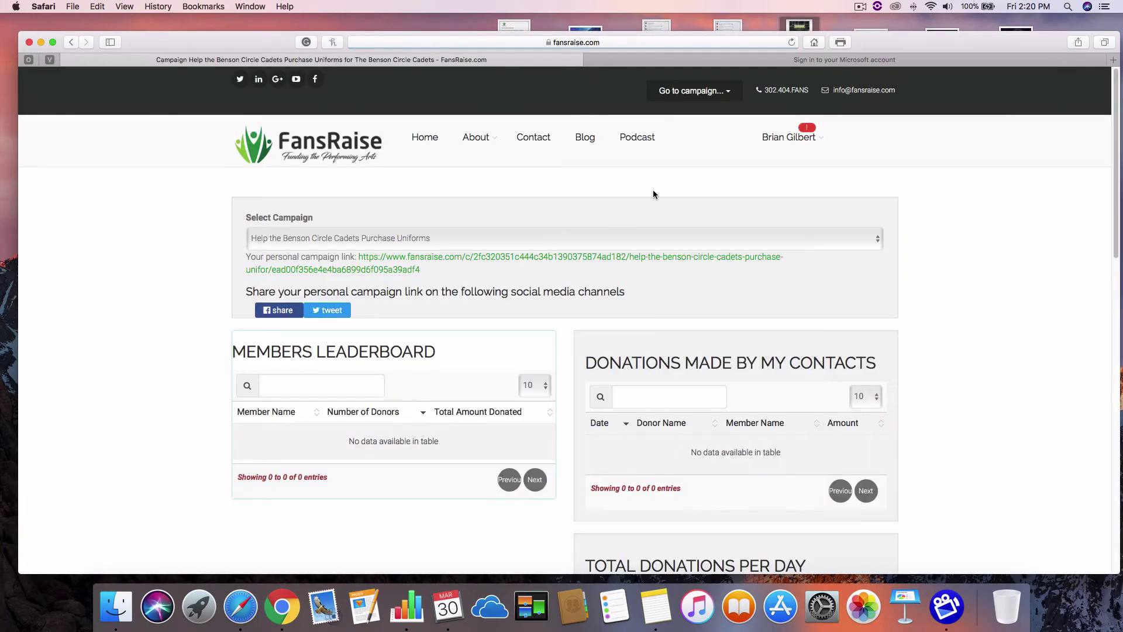
left_click(440, 240)
left_click(427, 251)
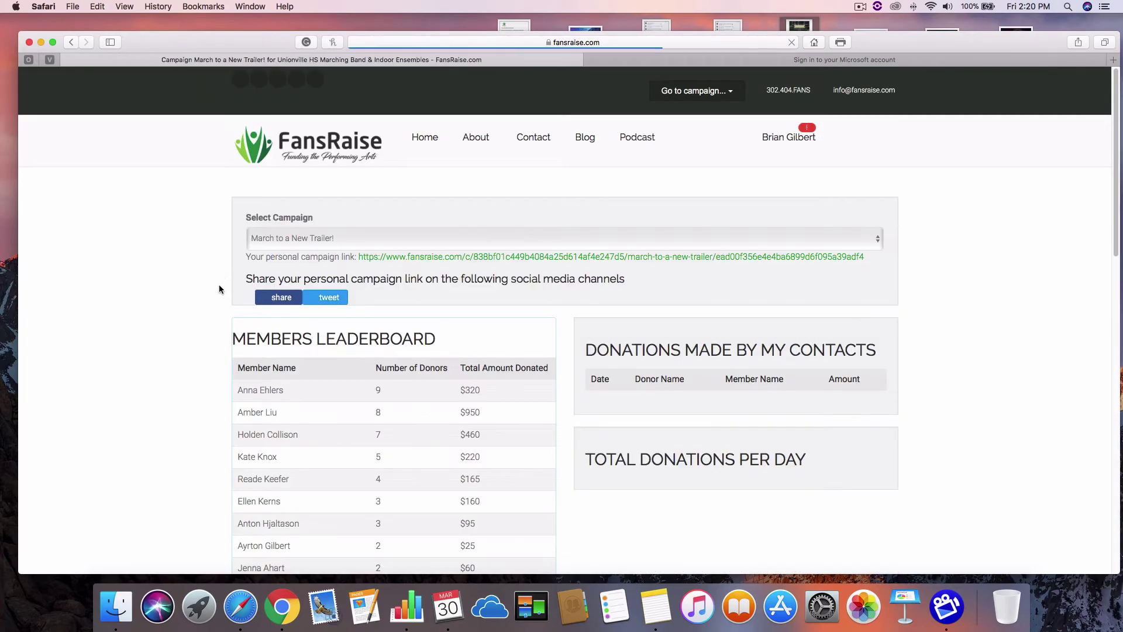
Step: Sort the members leaderboard by total amount donated, highest first
scroll(218, 289, "down", 5)
scroll(218, 289, "down", 5)
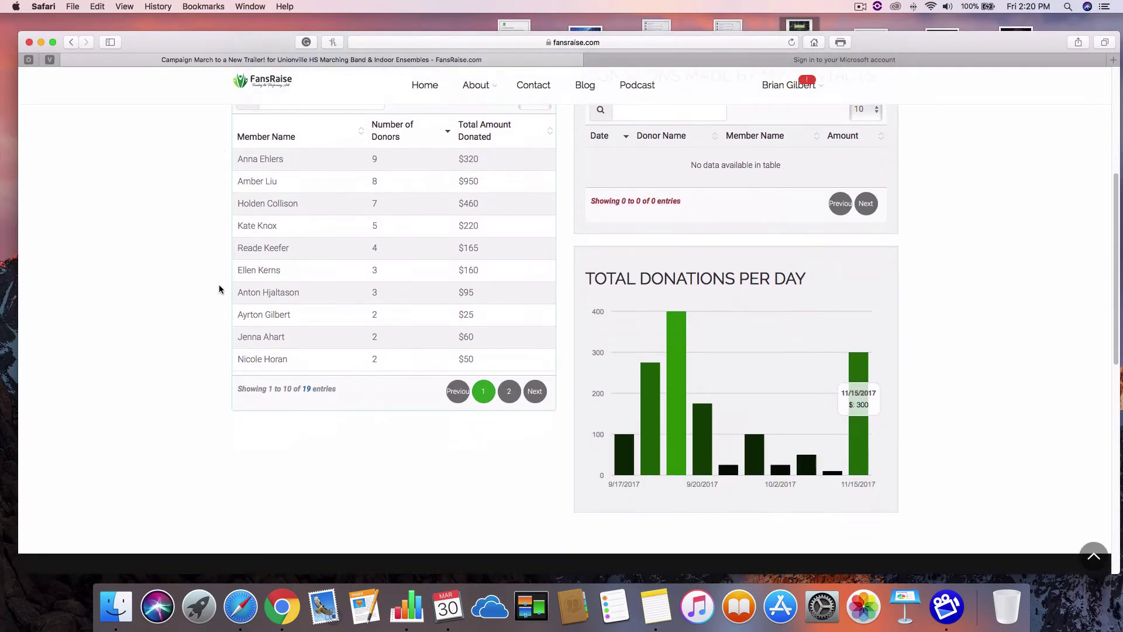
scroll(272, 188, "up", 1)
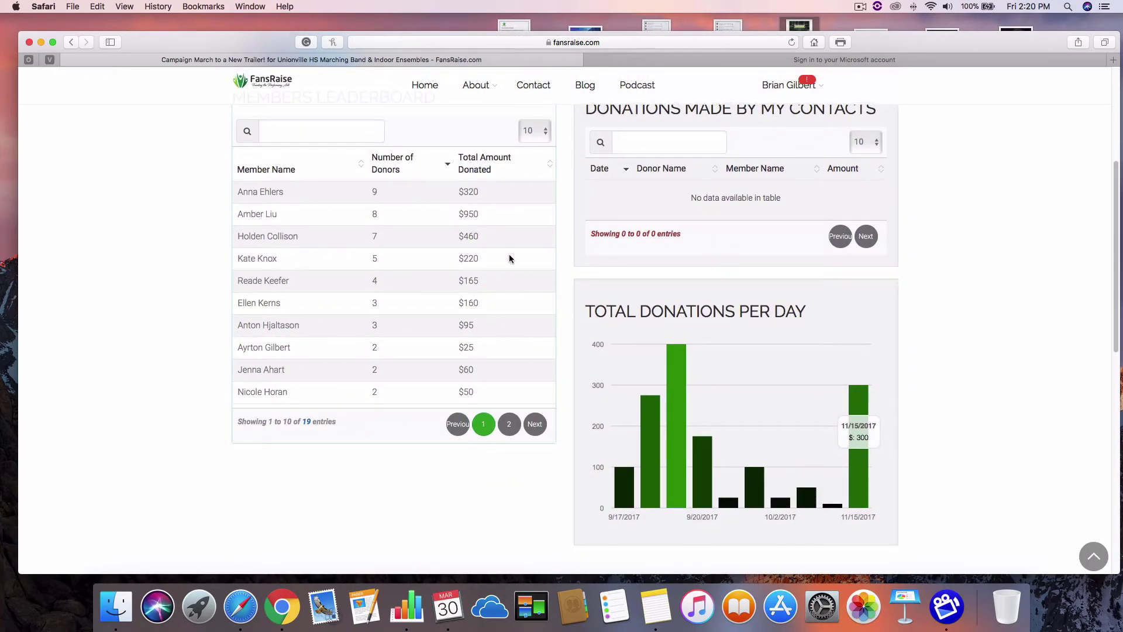
scroll(425, 325, "up", 1)
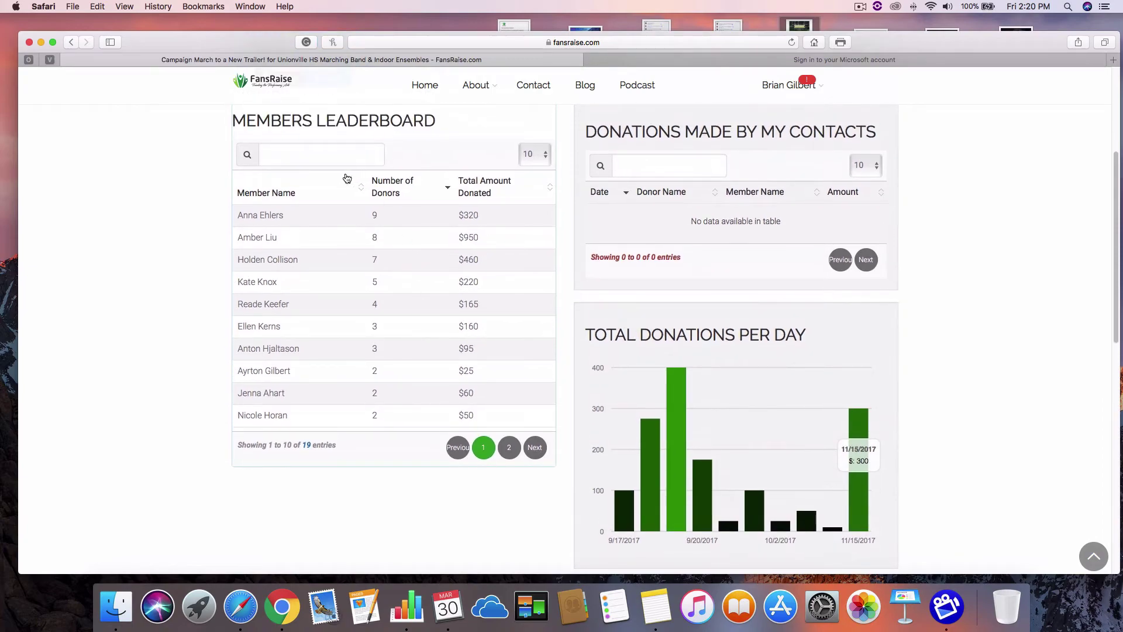
left_click(471, 192)
left_click(472, 193)
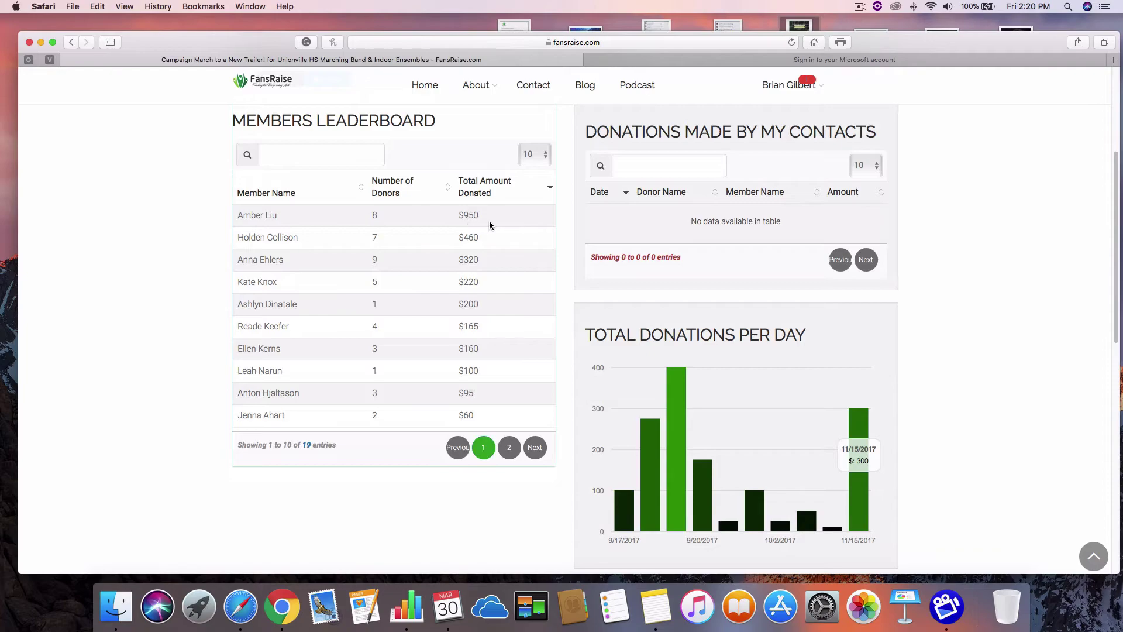
scroll(489, 220, "up", 1)
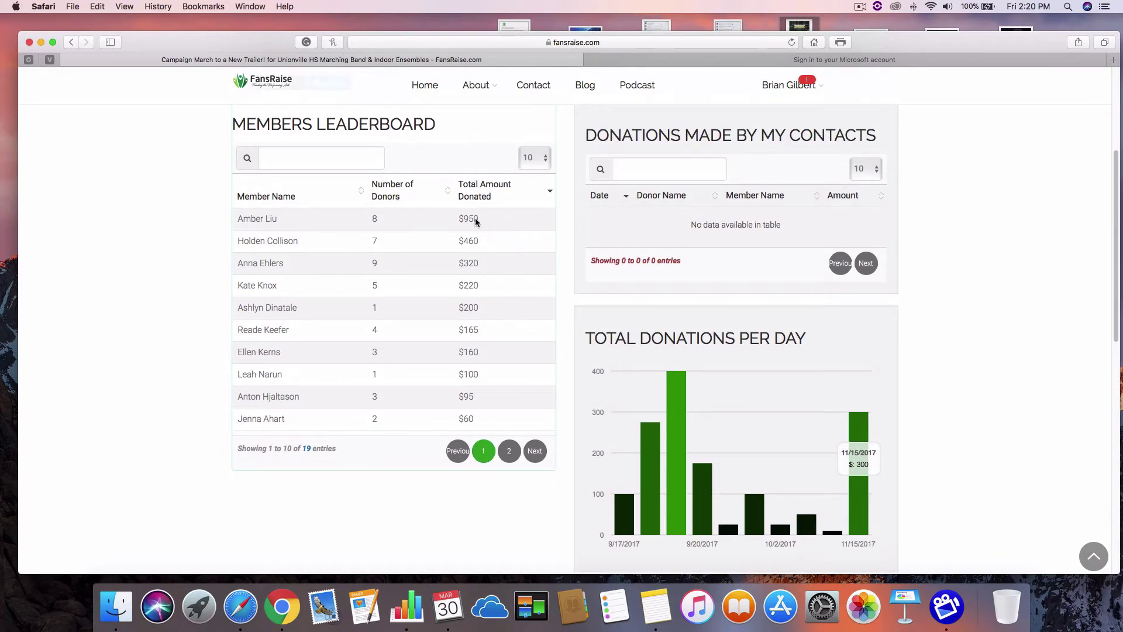
Step: Sort the members leaderboard by number of donors, highest first, and check the 9/17/2017 bar in the daily donations chart
left_click(383, 189)
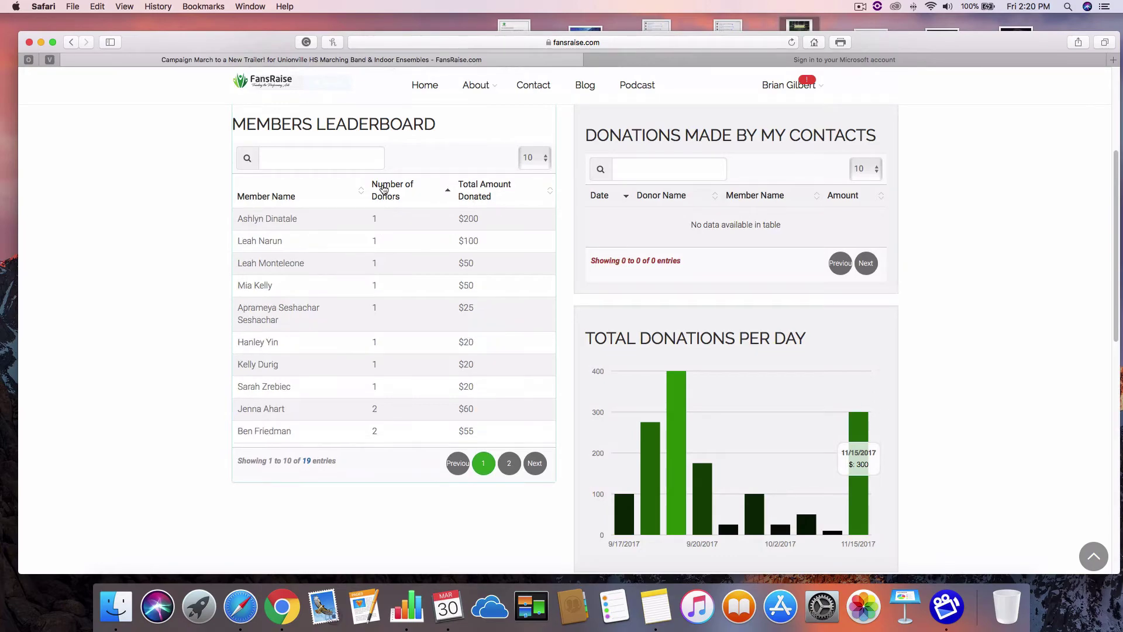
left_click(384, 189)
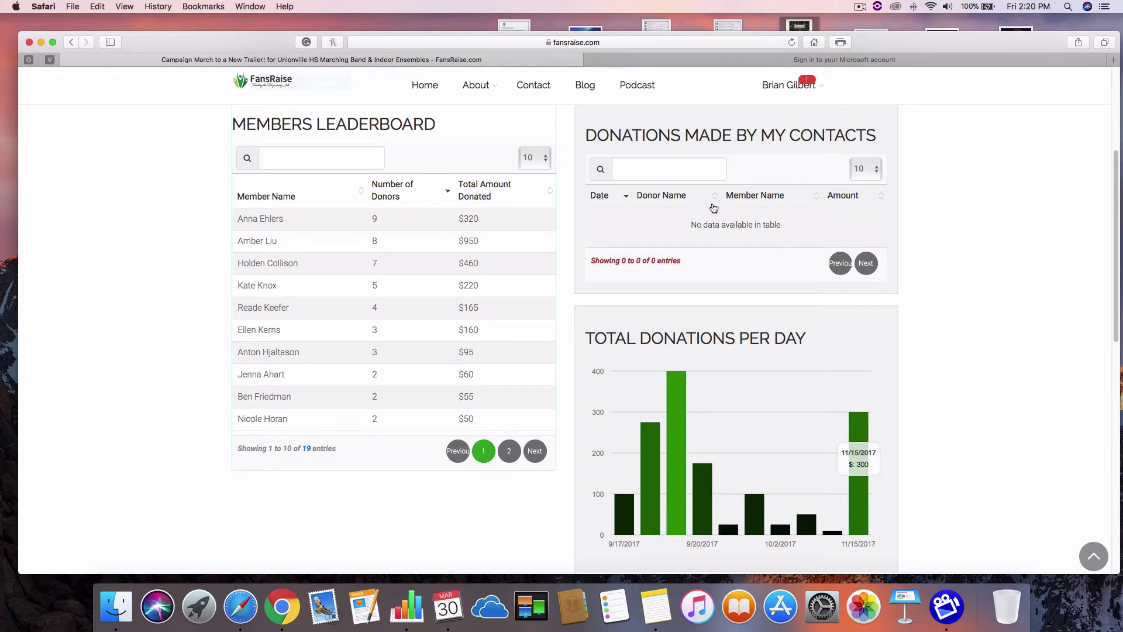
scroll(761, 275, "down", 3)
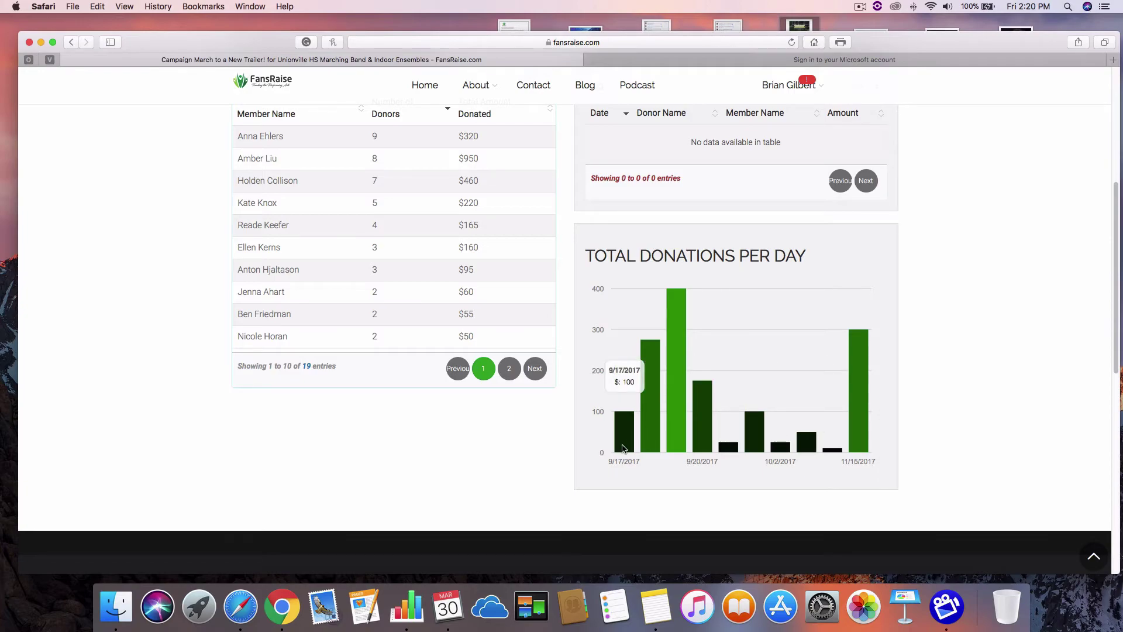
Step: Open the personal campaign link in a new tab and look over the campaign page's donation total, sharing options and description
scroll(862, 351, "up", 5)
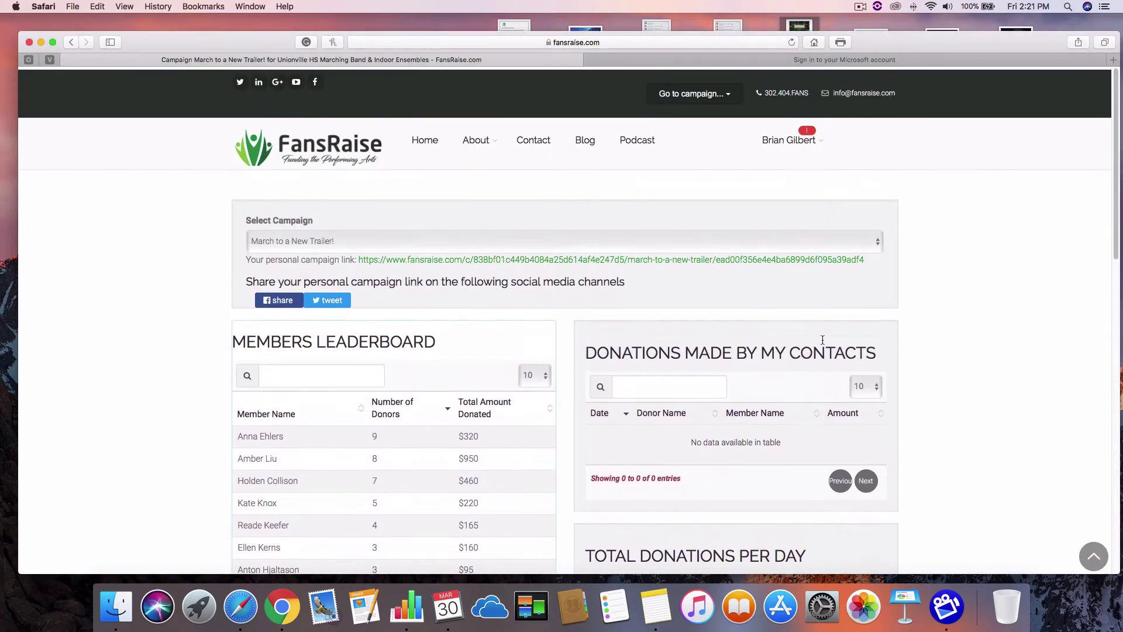
right_click(513, 256)
left_click(518, 260)
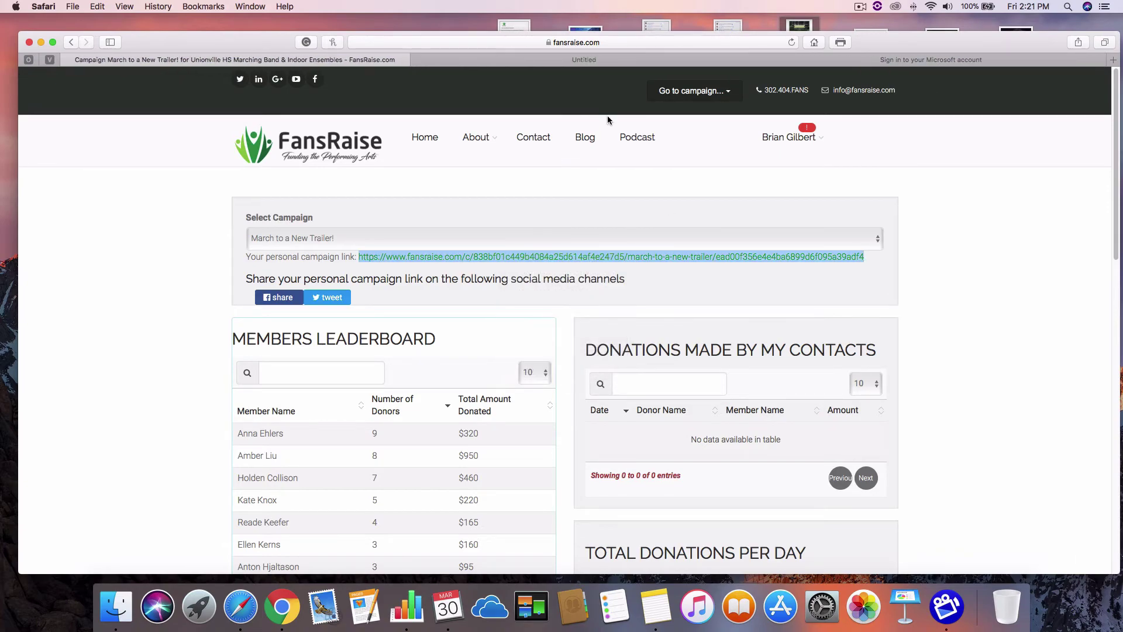
left_click(554, 61)
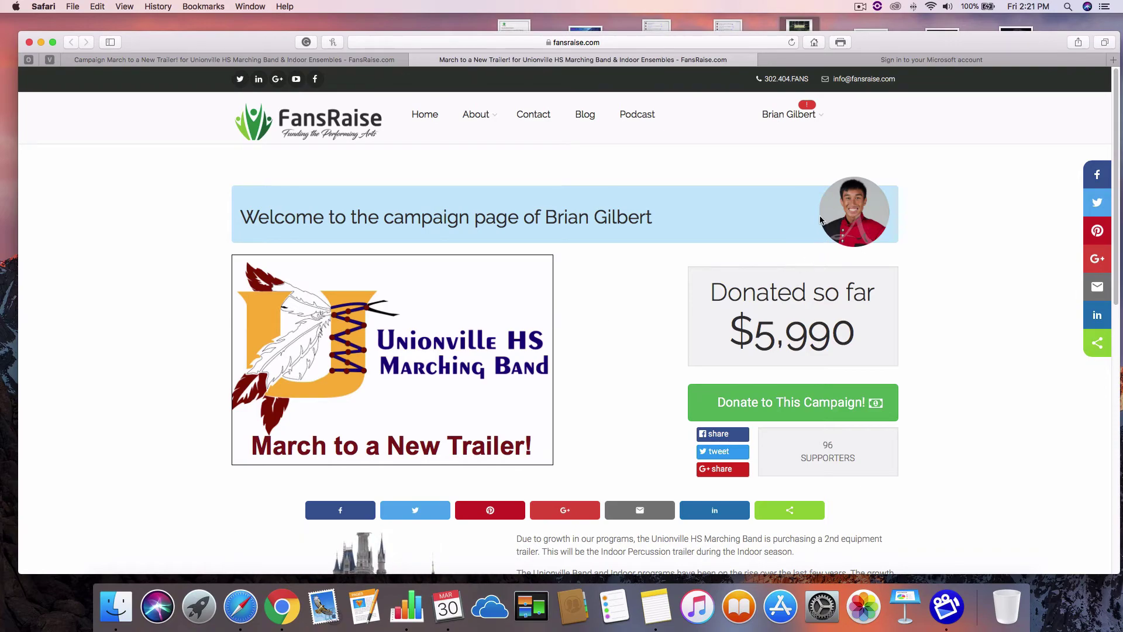
scroll(604, 327, "down", 3)
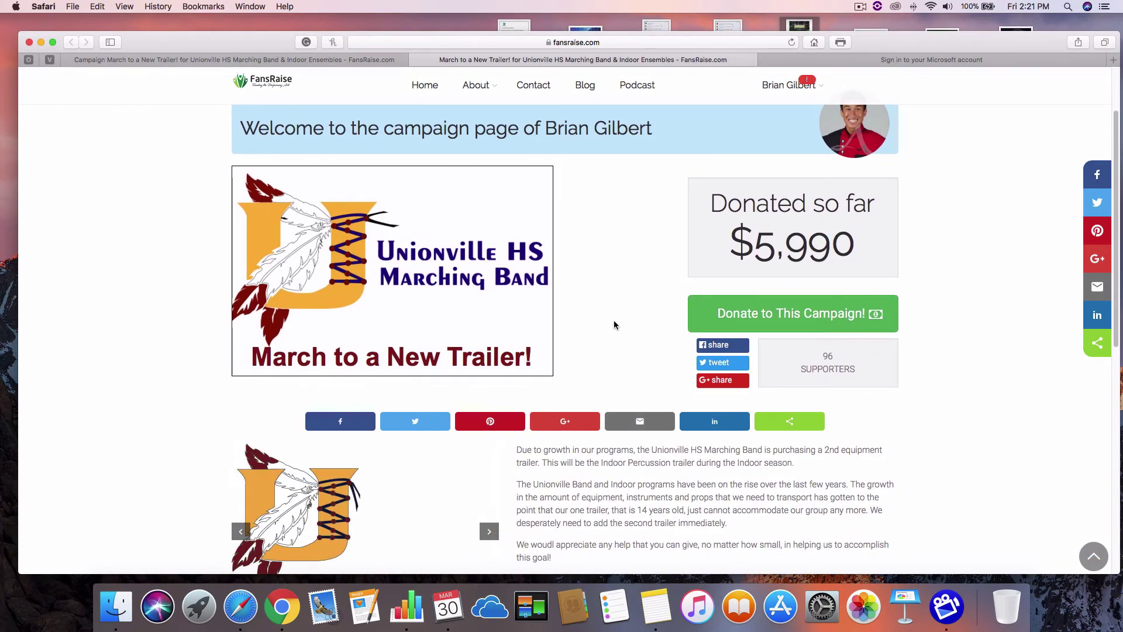
scroll(614, 320, "down", 5)
scroll(614, 322, "up", 4)
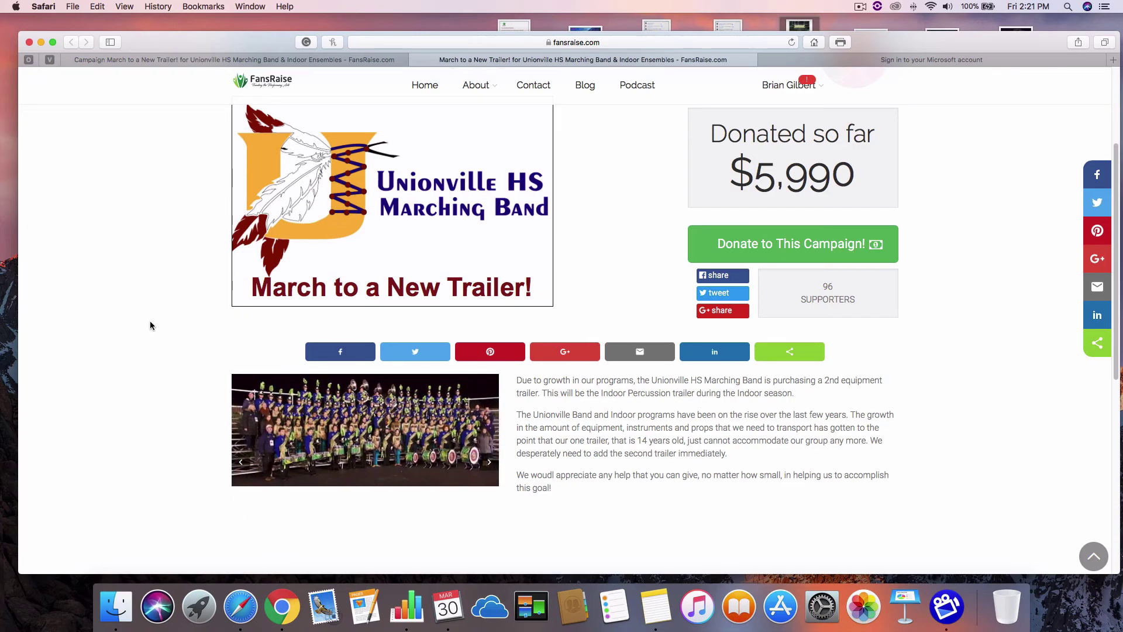
scroll(151, 325, "up", 5)
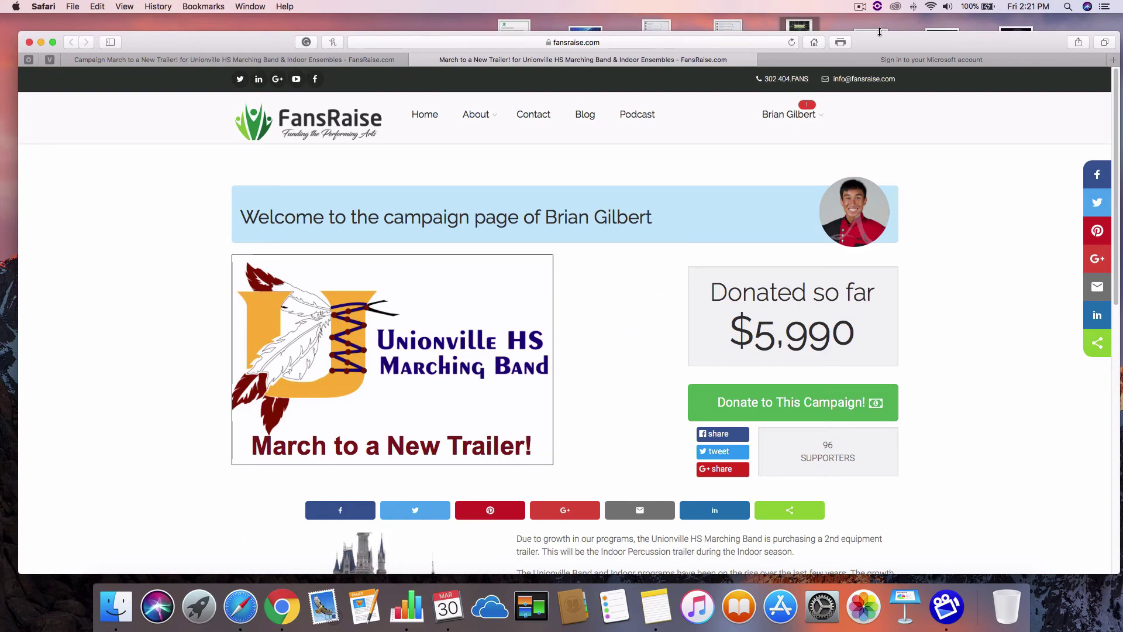
Step: Return to the dashboard and look over the "Help the Benson Circle Cadets Purchase Uniforms" campaign's leaderboard and donations
mouse_move(792, 116)
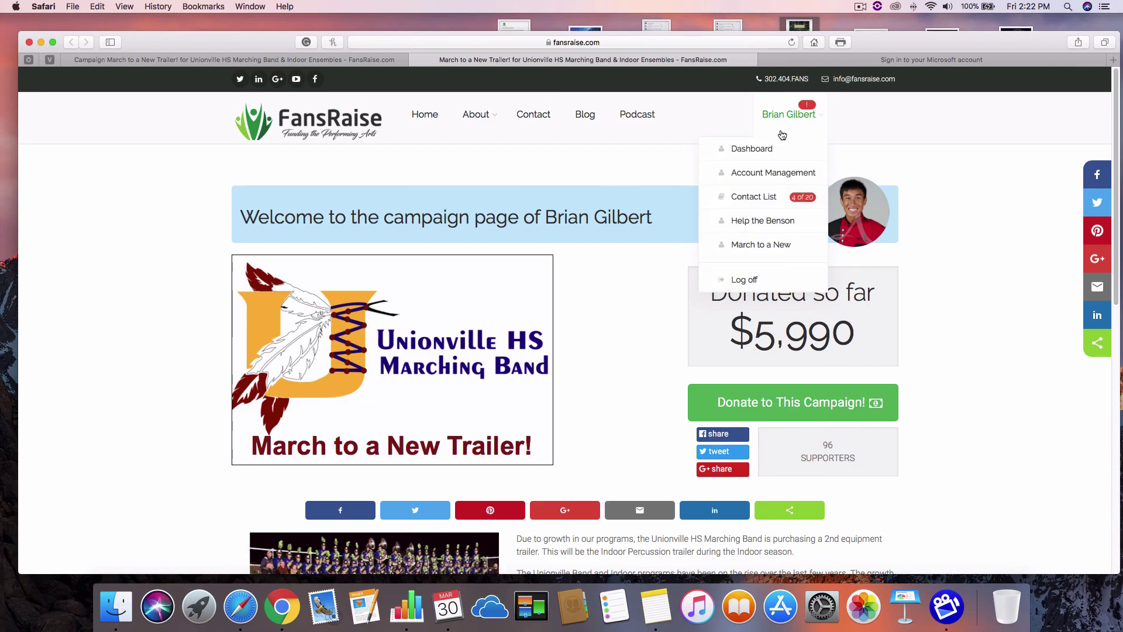
left_click(725, 149)
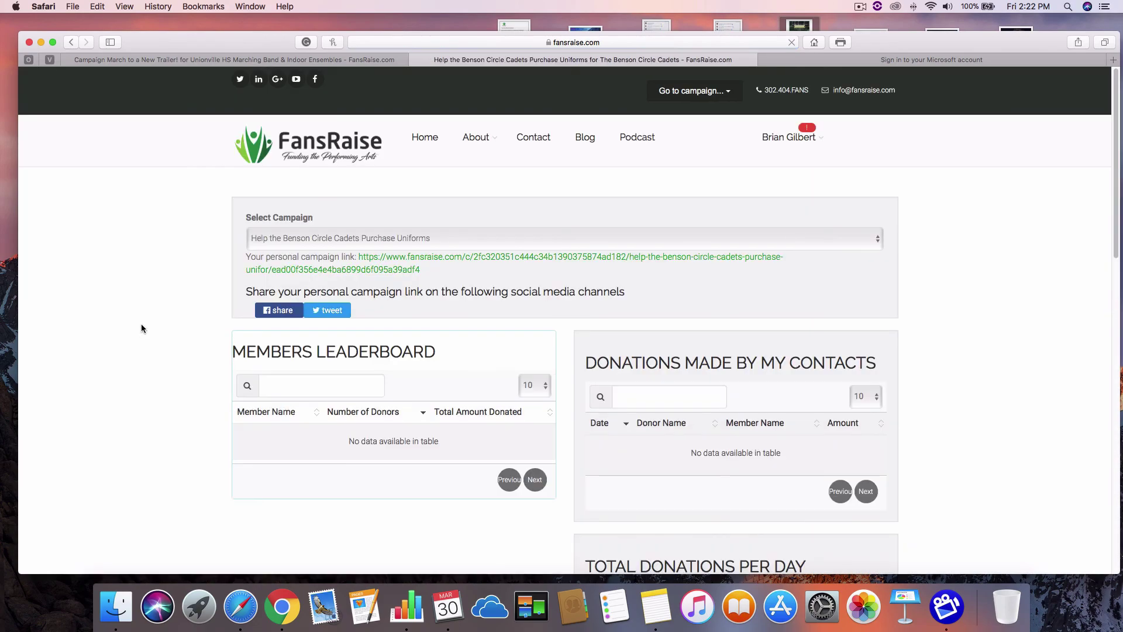
scroll(192, 297, "down", 3)
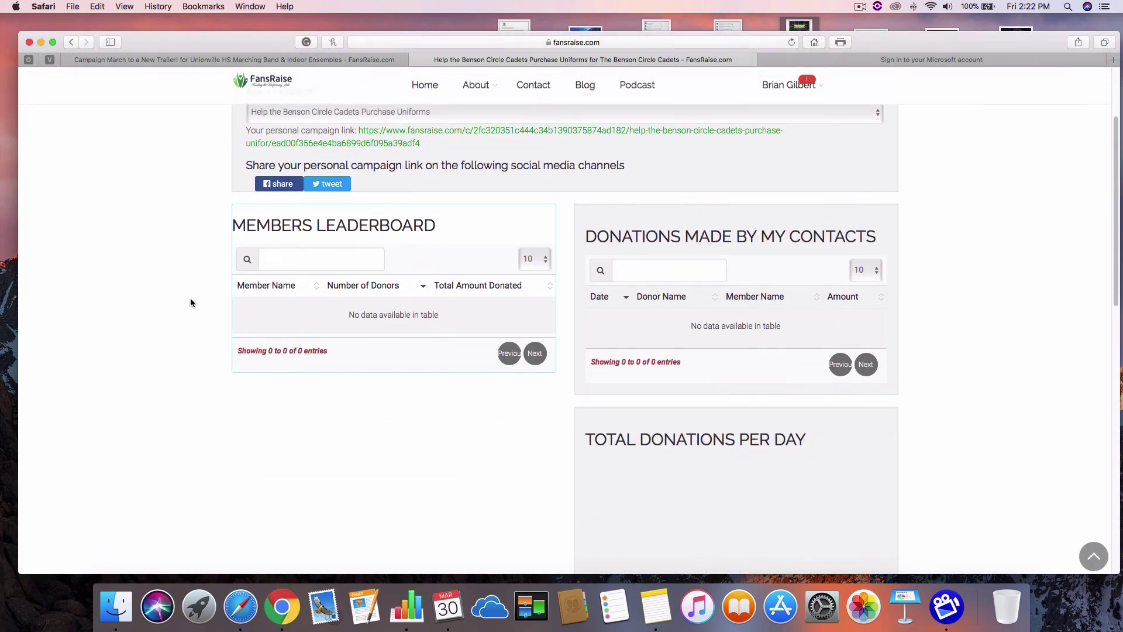